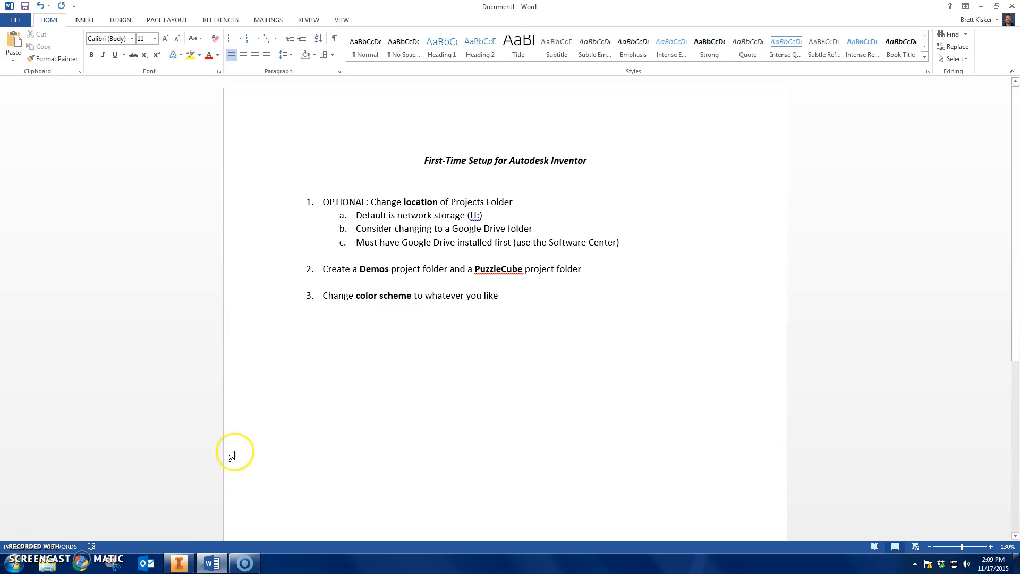
Step: Switch to Autodesk Inventor and close the open Part1 document, leaving the Recent Documents area on the home page collapsed
{"action": "left_click", "coordinate": [179, 563]}
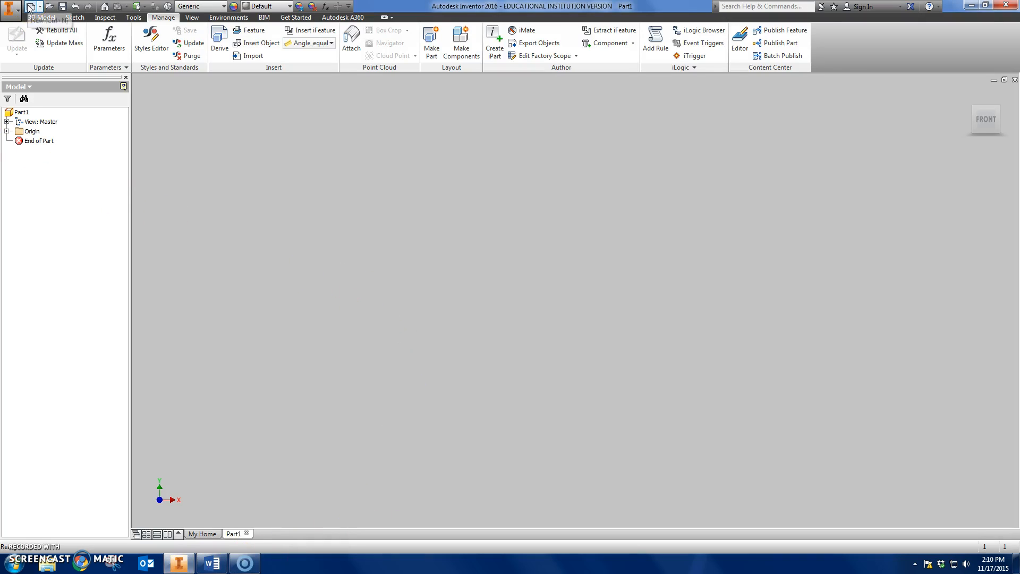
{"action": "left_click", "coordinate": [1015, 79]}
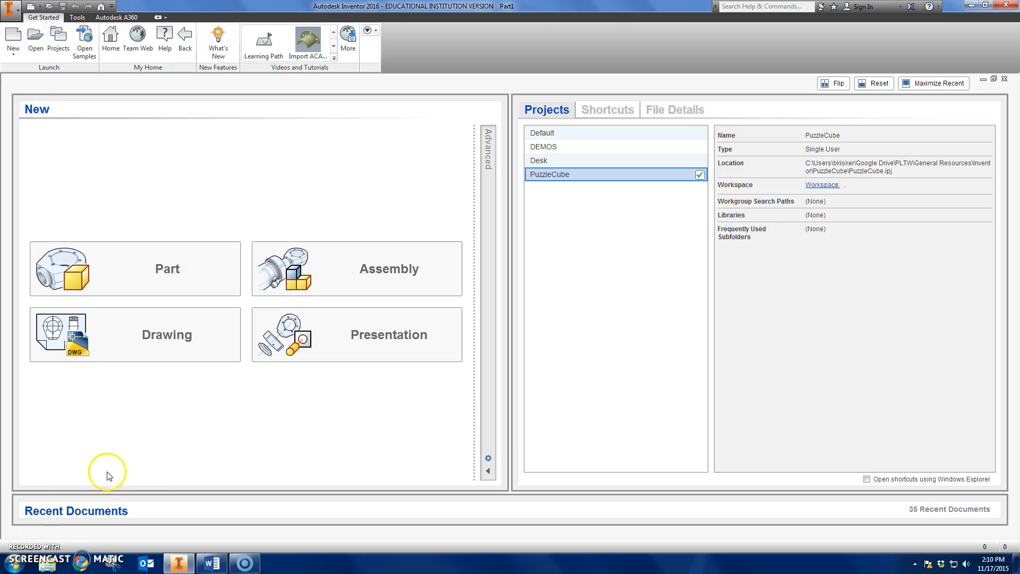
{"action": "left_click_drag", "start_coordinate": [107, 489], "coordinate": [142, 281]}
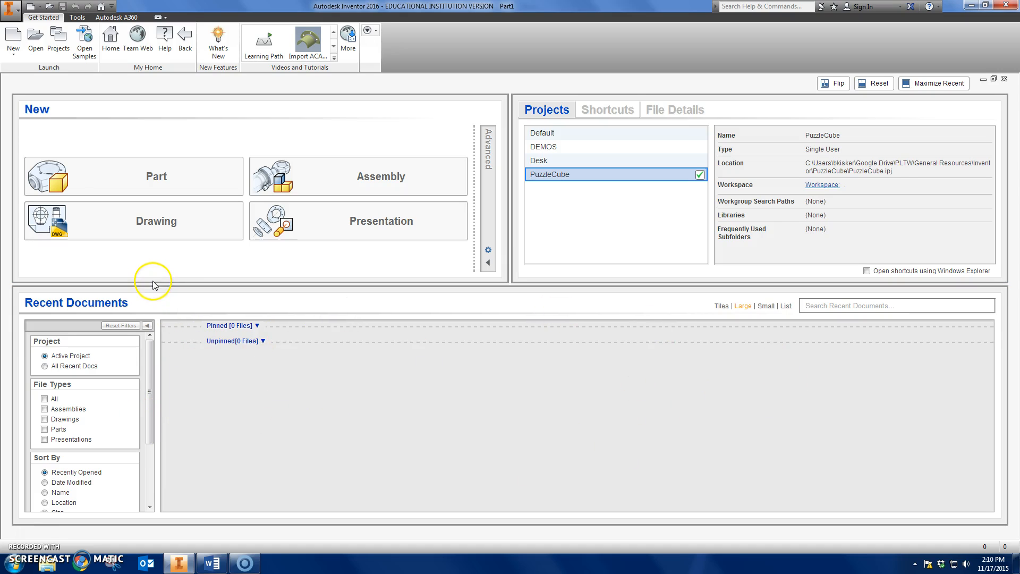
{"action": "left_click_drag", "start_coordinate": [151, 289], "coordinate": [151, 521]}
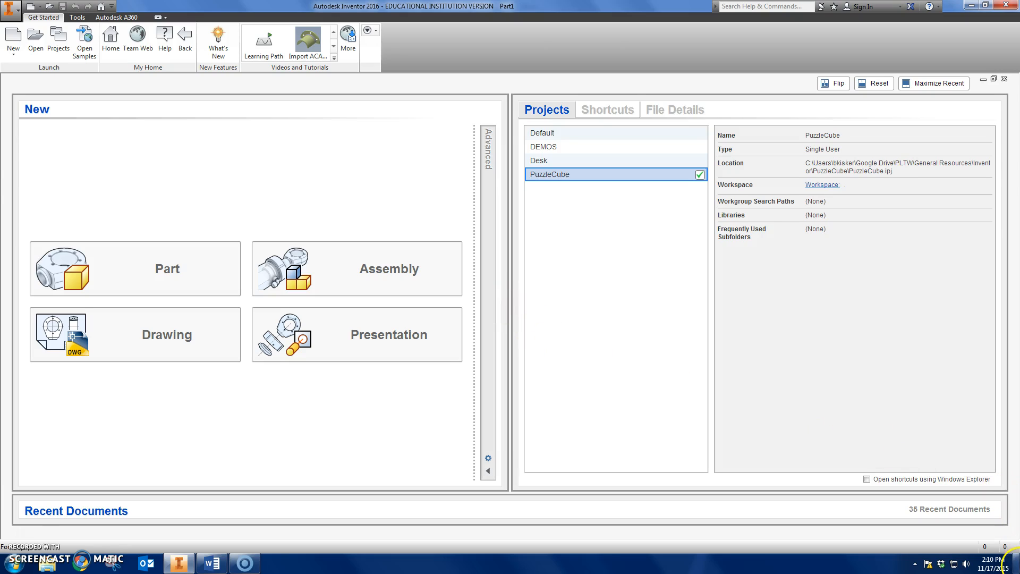
Step: Show the desktop and open Software Center to examine how available applications such as Gimp are selected for installation, and close it
{"action": "mouse_move", "coordinate": [1018, 569]}
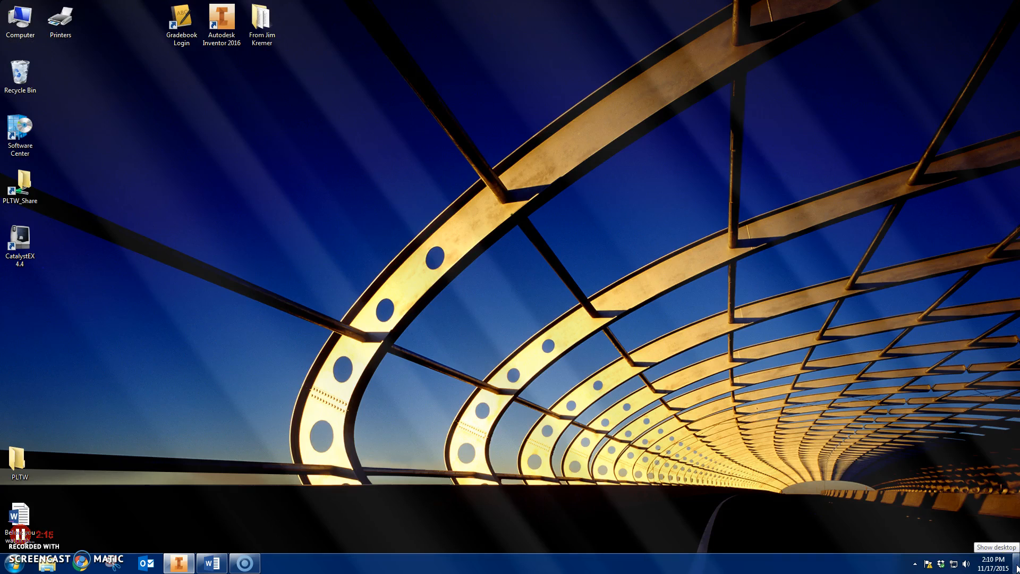
{"action": "left_click", "coordinate": [1016, 568]}
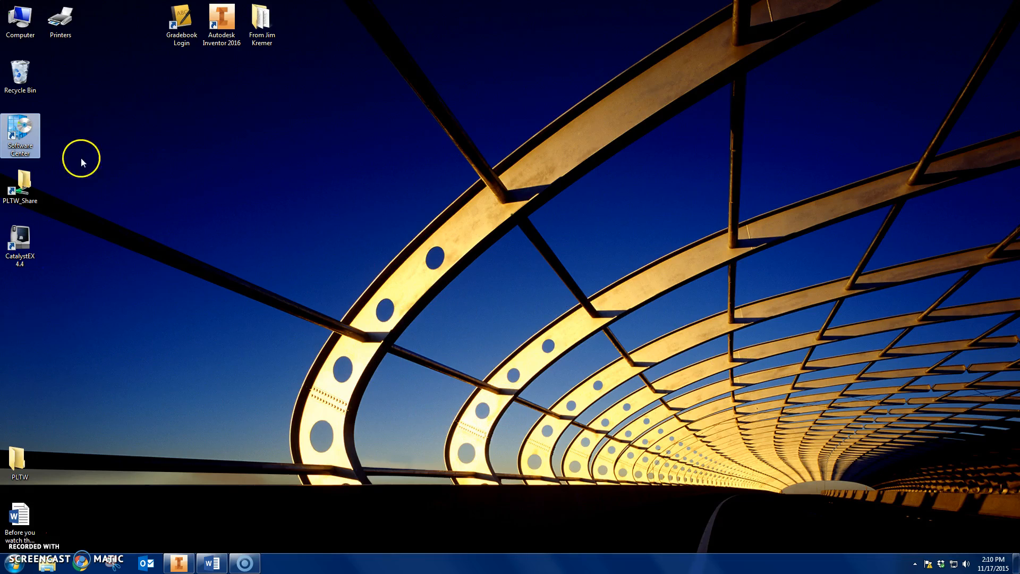
{"action": "double_click", "coordinate": [20, 139]}
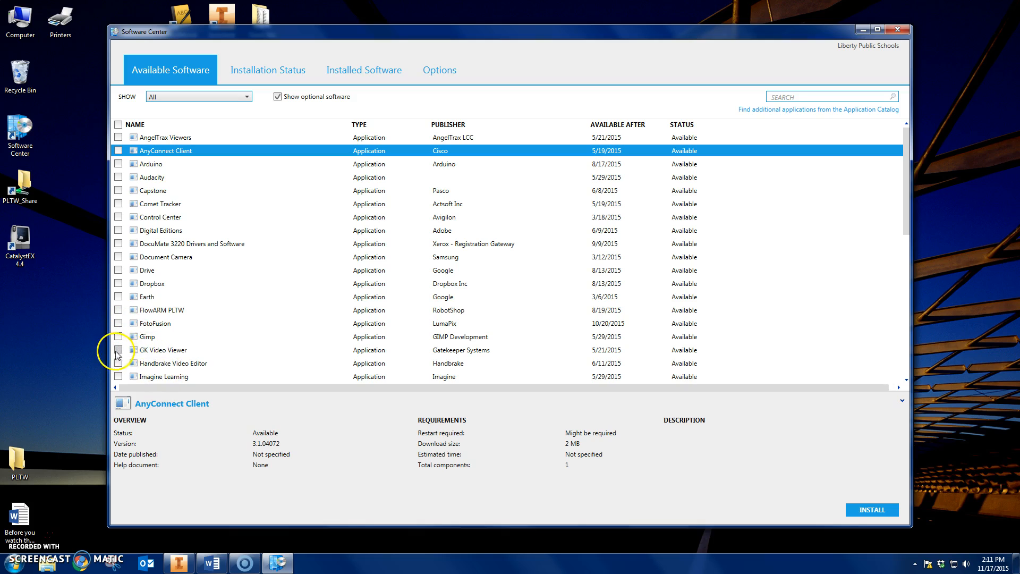
{"action": "left_click", "coordinate": [117, 336]}
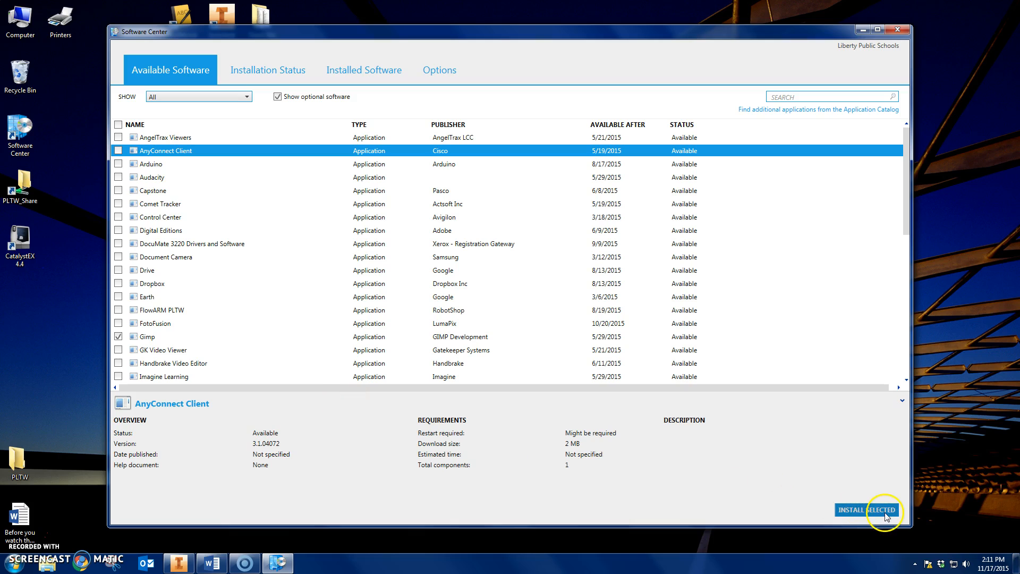
{"action": "left_click", "coordinate": [118, 336]}
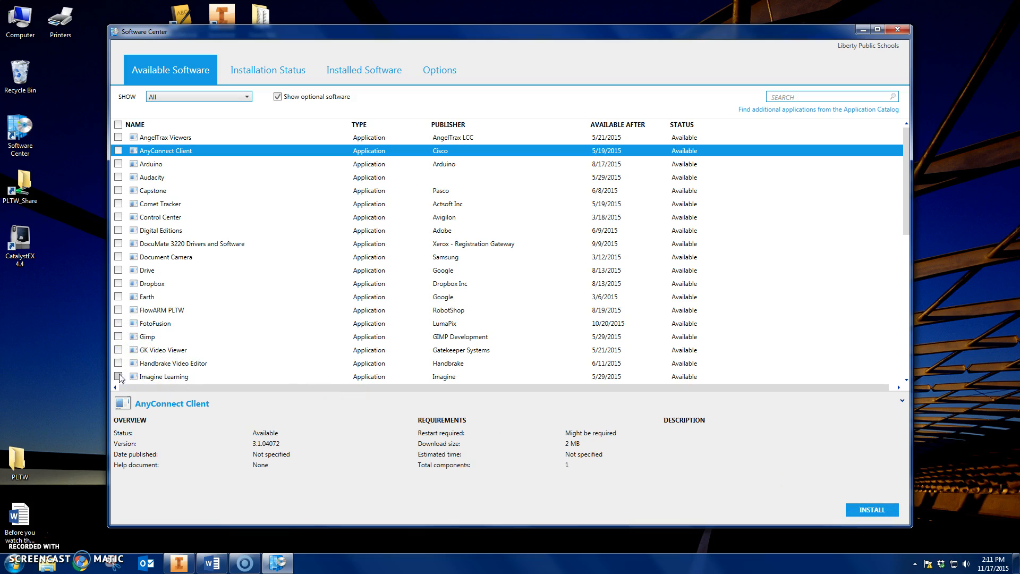
{"action": "left_click", "coordinate": [851, 509]}
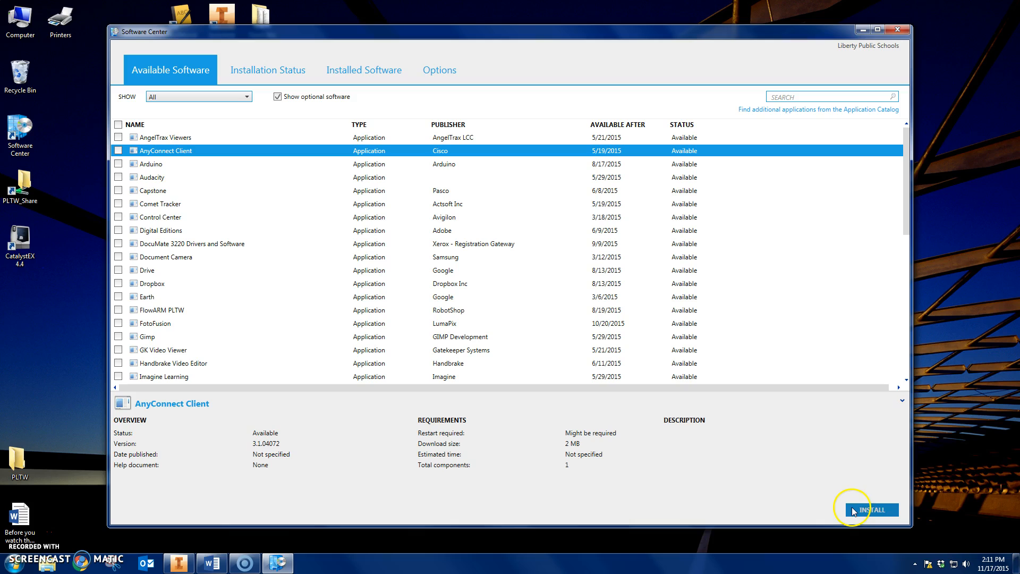
{"action": "left_click", "coordinate": [891, 33]}
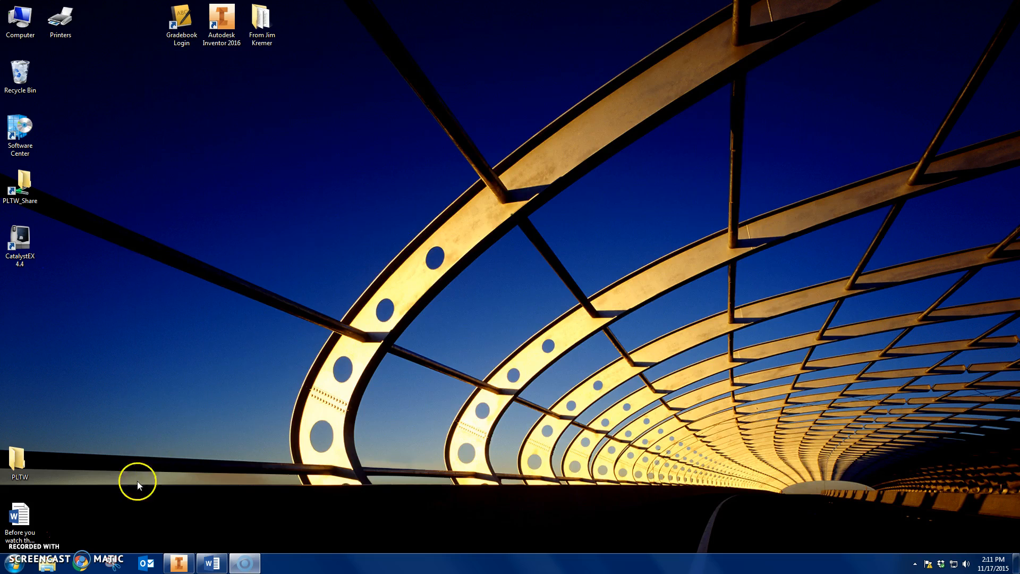
Step: Open File Explorer and view the Inventor folder's location under Google Drive > PLTW > General Resources, and close the window
{"action": "left_click", "coordinate": [56, 564]}
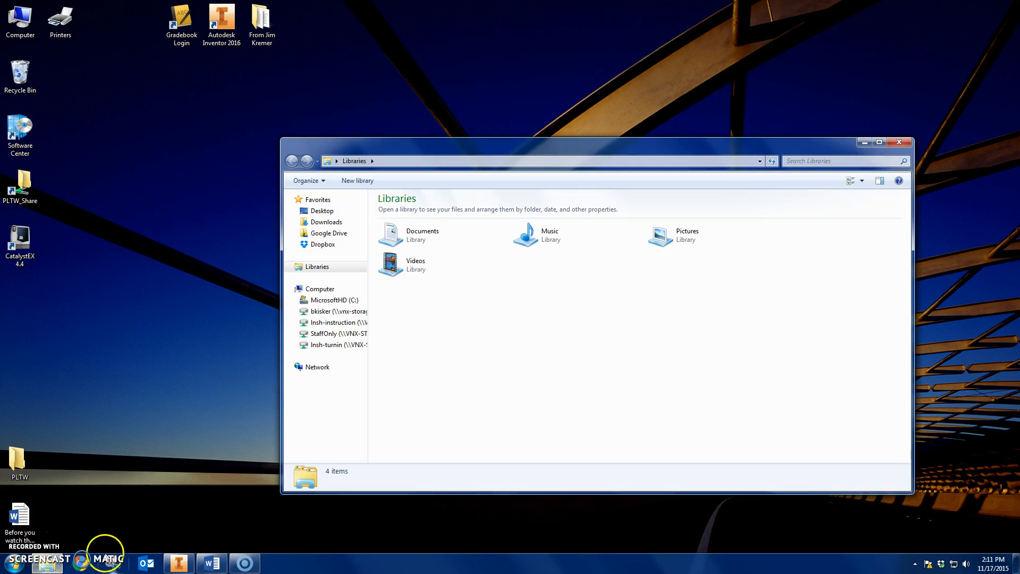
{"action": "left_click", "coordinate": [322, 233]}
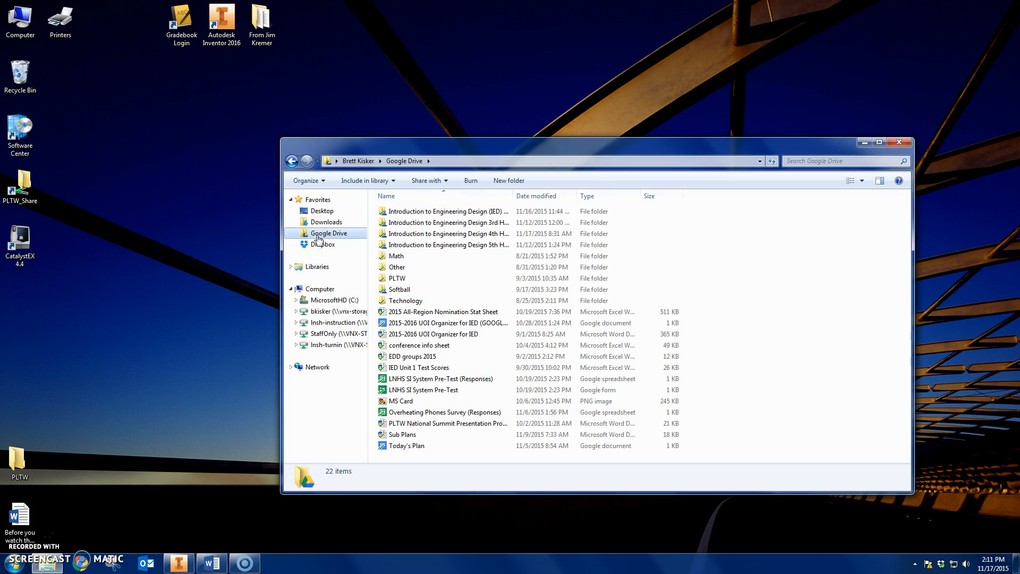
{"action": "double_click", "coordinate": [396, 280]}
{"action": "left_click", "coordinate": [400, 223]}
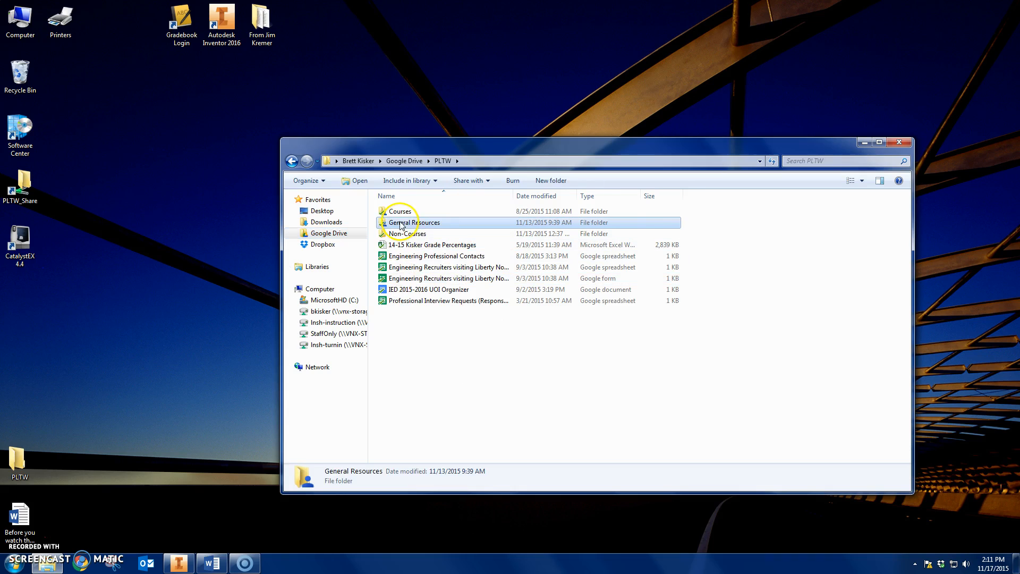
{"action": "double_click", "coordinate": [400, 223]}
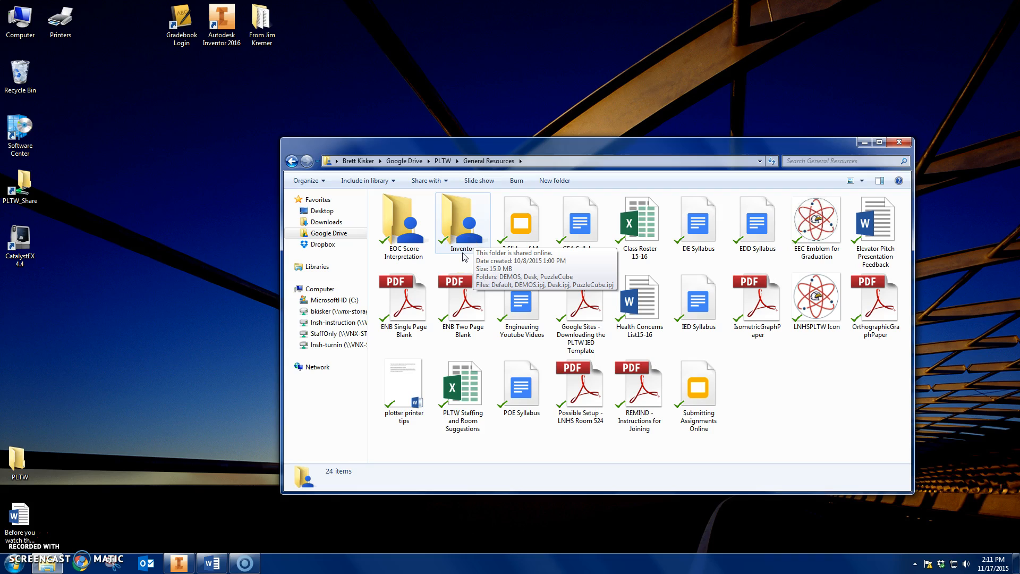
{"action": "left_click", "coordinate": [335, 240]}
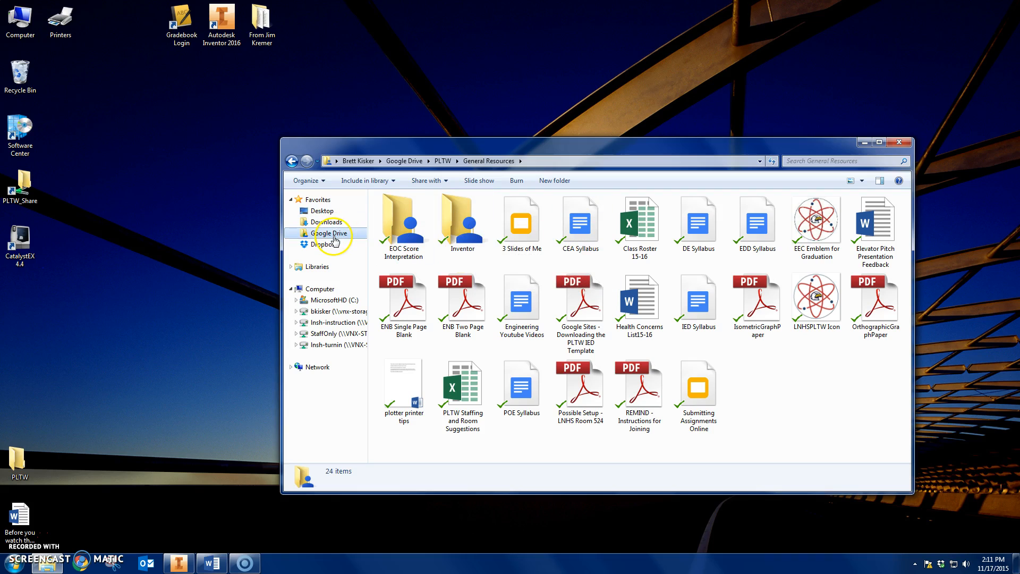
{"action": "left_click", "coordinate": [779, 402]}
{"action": "left_click", "coordinate": [795, 412]}
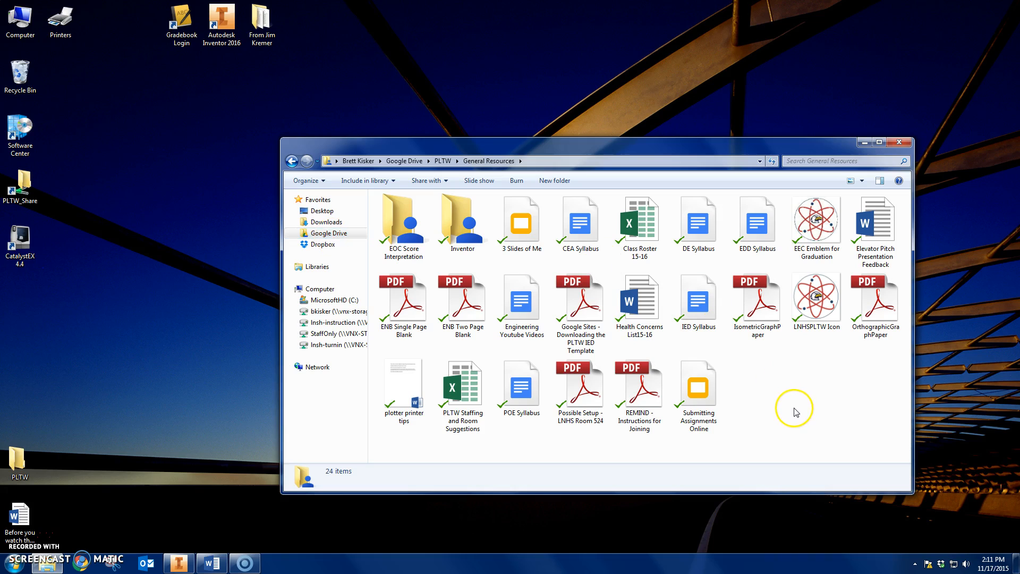
{"action": "left_click", "coordinate": [897, 143]}
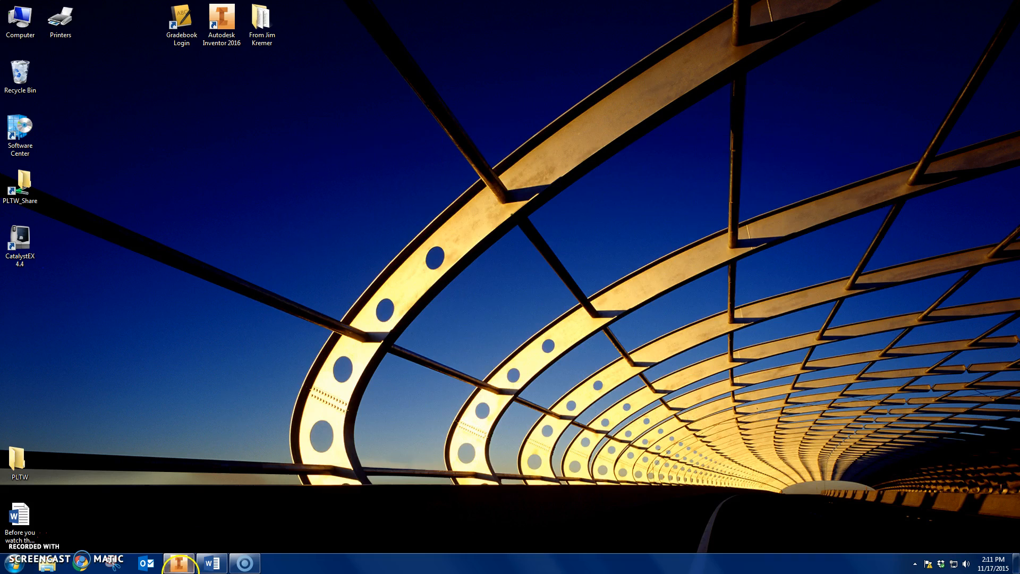
Step: Switch back to Autodesk Inventor and open the file location settings in Application Options
{"action": "left_click", "coordinate": [180, 563]}
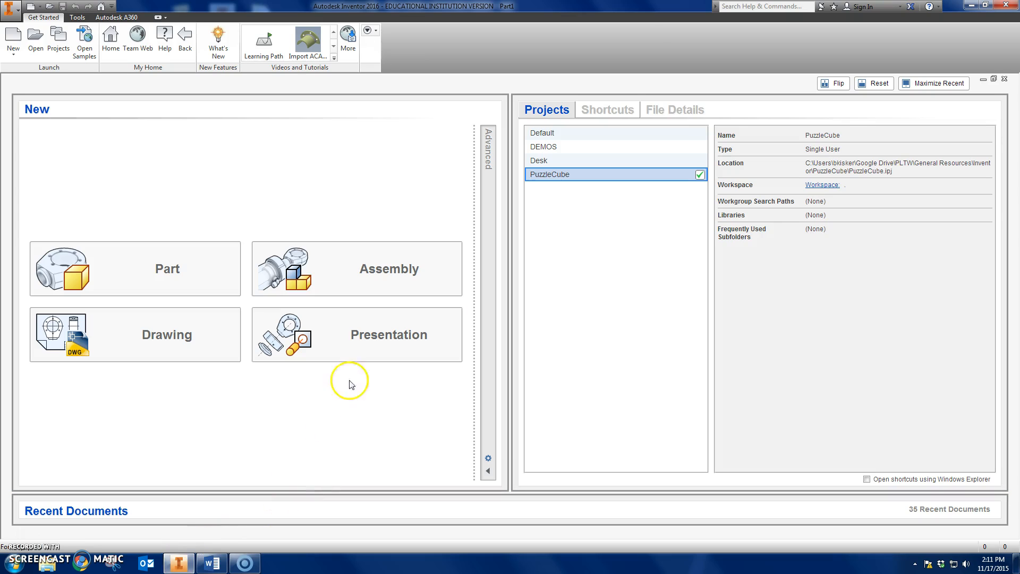
{"action": "left_click", "coordinate": [9, 12]}
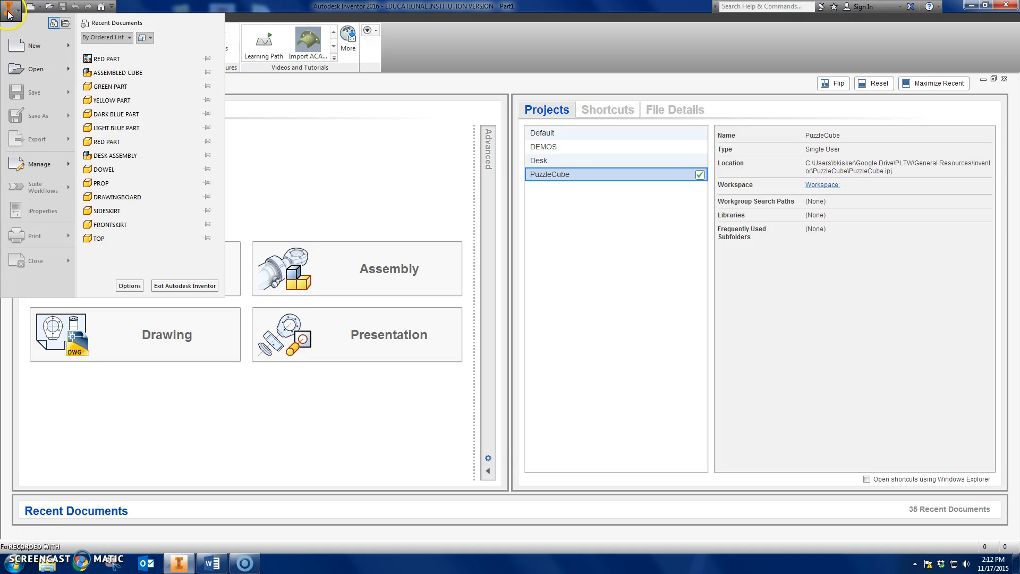
{"action": "left_click", "coordinate": [131, 285]}
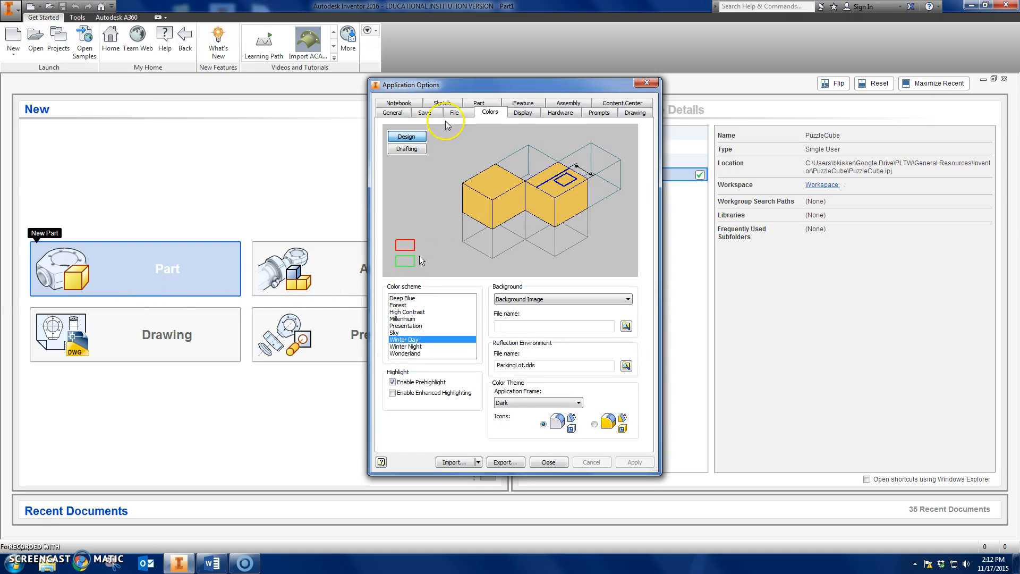
{"action": "left_click", "coordinate": [453, 112]}
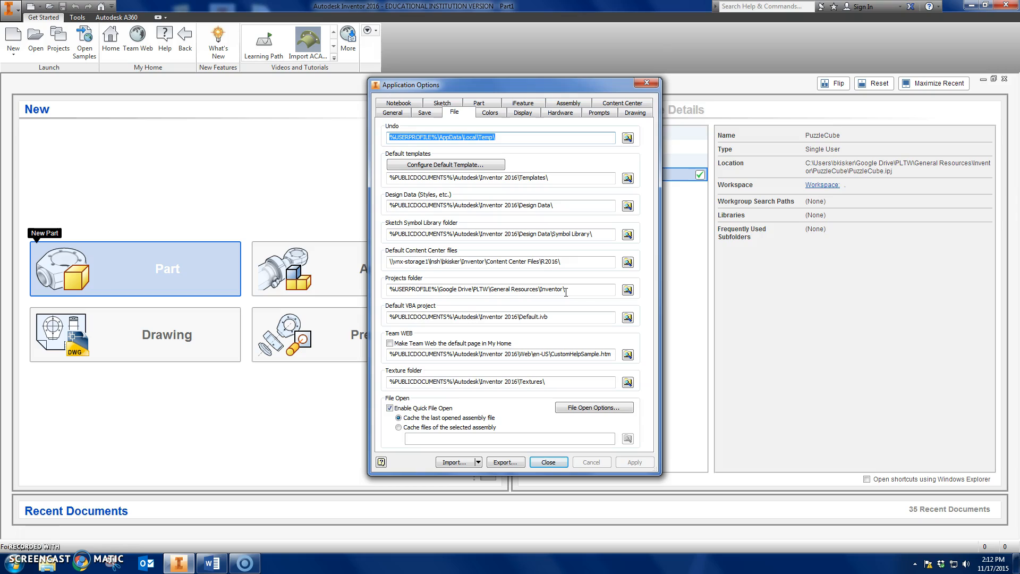
Step: Set the Projects folder to the Inventor folder in Google Drive\PLTW\General Resources
{"action": "left_click", "coordinate": [627, 290]}
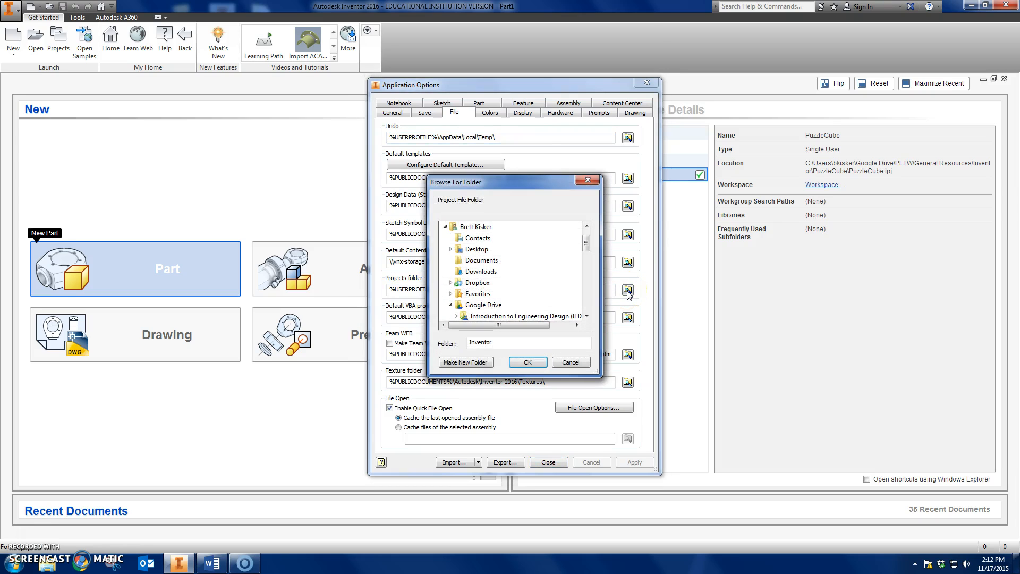
{"action": "left_click_drag", "start_coordinate": [585, 243], "coordinate": [586, 228]}
{"action": "left_click", "coordinate": [445, 249]}
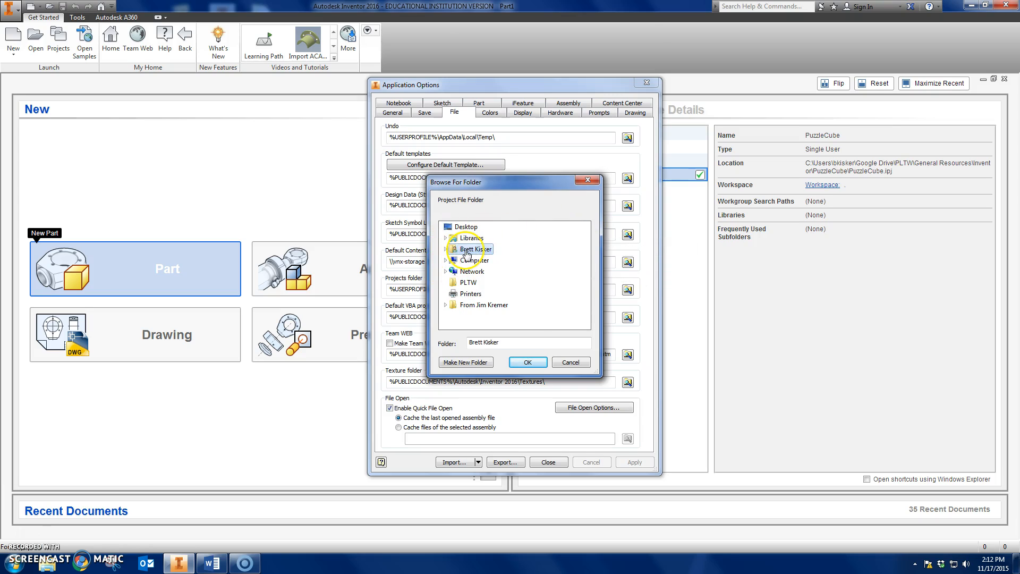
{"action": "left_click", "coordinate": [445, 249]}
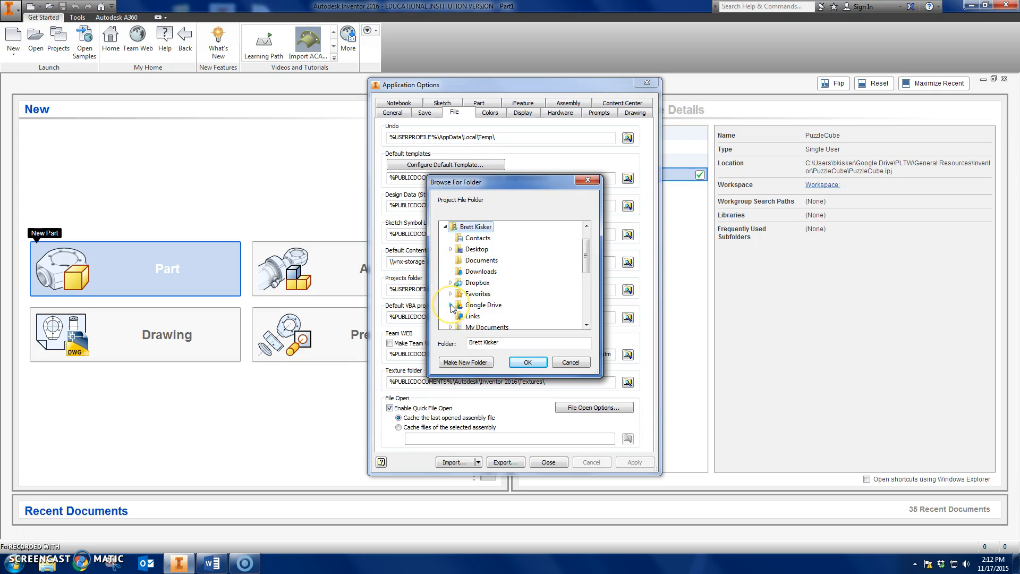
{"action": "scroll", "coordinate": [452, 308], "scroll_direction": "down", "scroll_amount": 2}
{"action": "scroll", "coordinate": [458, 295], "scroll_direction": "down", "scroll_amount": 2}
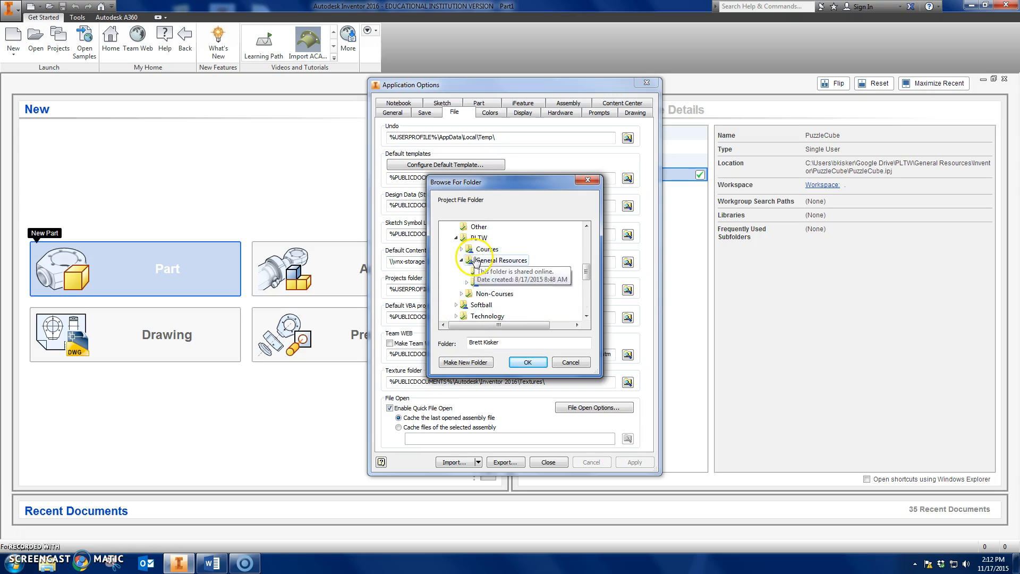
{"action": "left_click", "coordinate": [490, 284]}
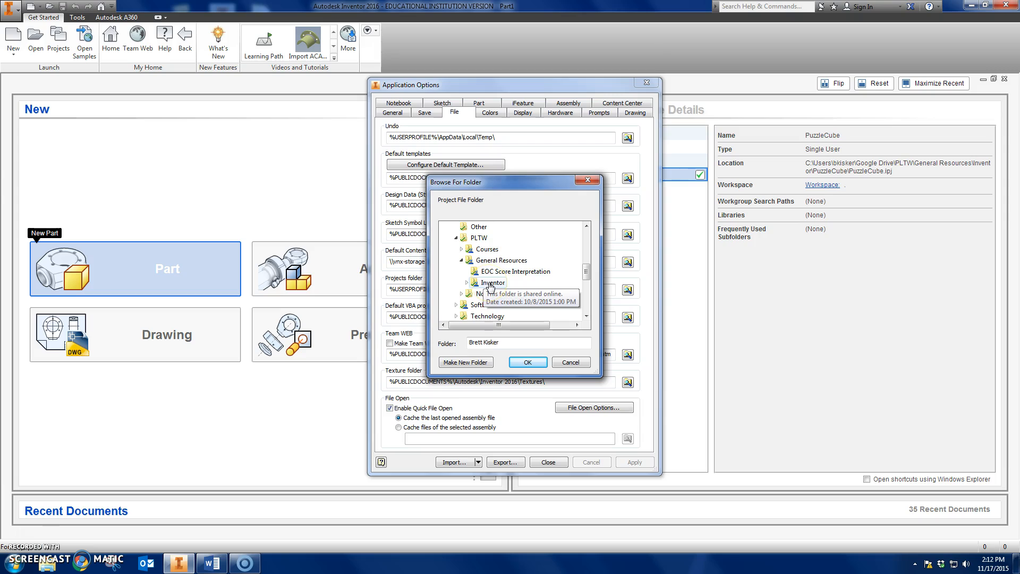
{"action": "left_click", "coordinate": [529, 363]}
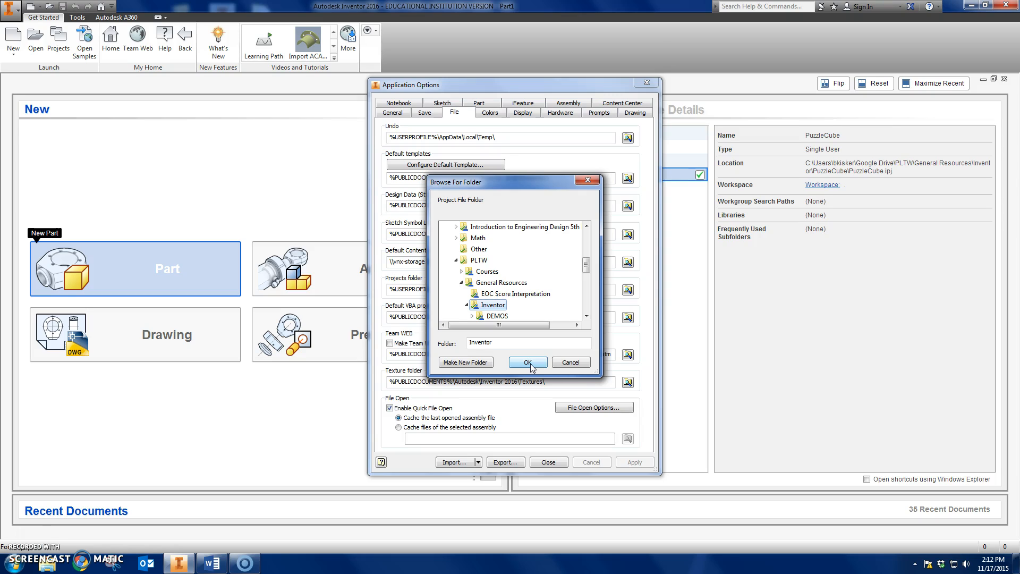
{"action": "left_click", "coordinate": [529, 363]}
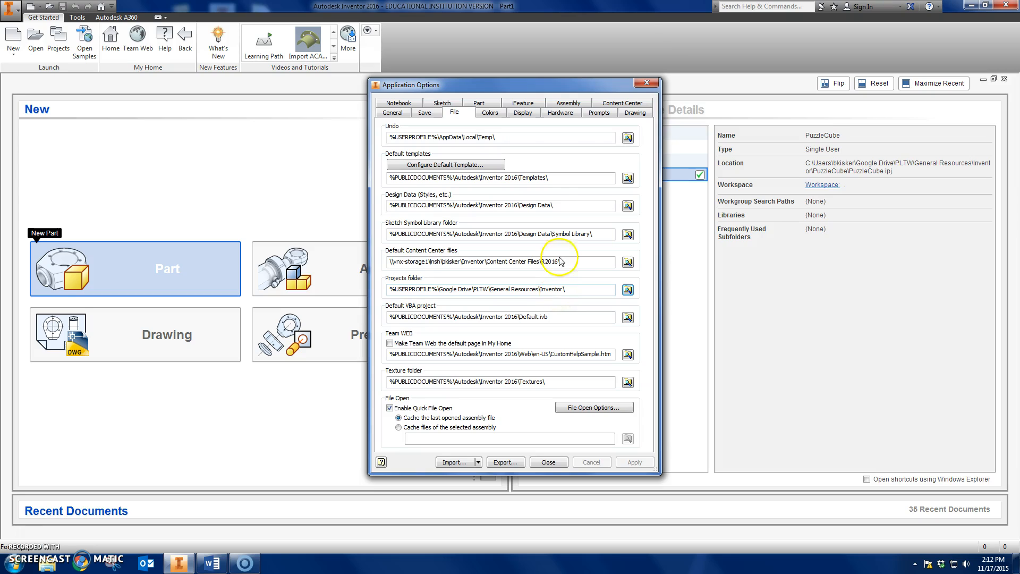
Step: Preview other color schemes up to Millennium, set the scheme back to Winter Day, and accept the application options
{"action": "left_click", "coordinate": [496, 114]}
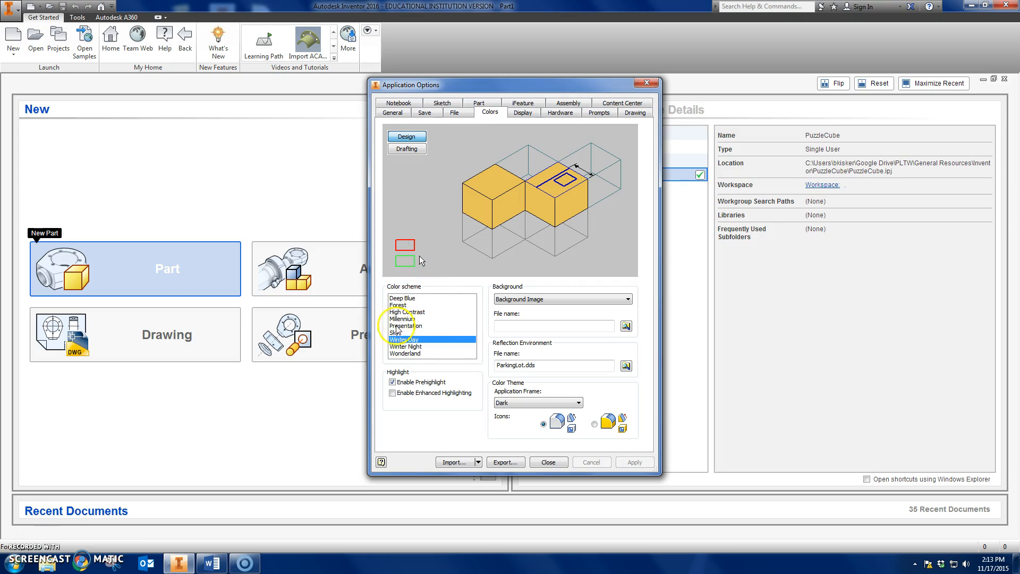
{"action": "key", "text": "Up"}
{"action": "key", "text": "Up"}
{"action": "key", "text": "Up"}
{"action": "key", "text": "Up"}
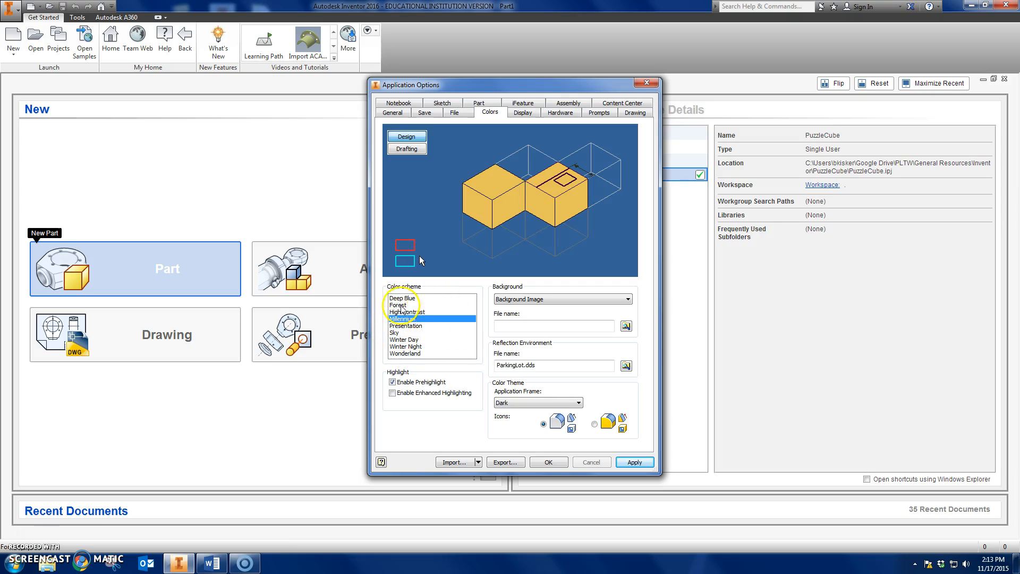
{"action": "key", "text": "Down"}
{"action": "key", "text": "Down"}
{"action": "key", "text": "Down"}
{"action": "key", "text": "Down"}
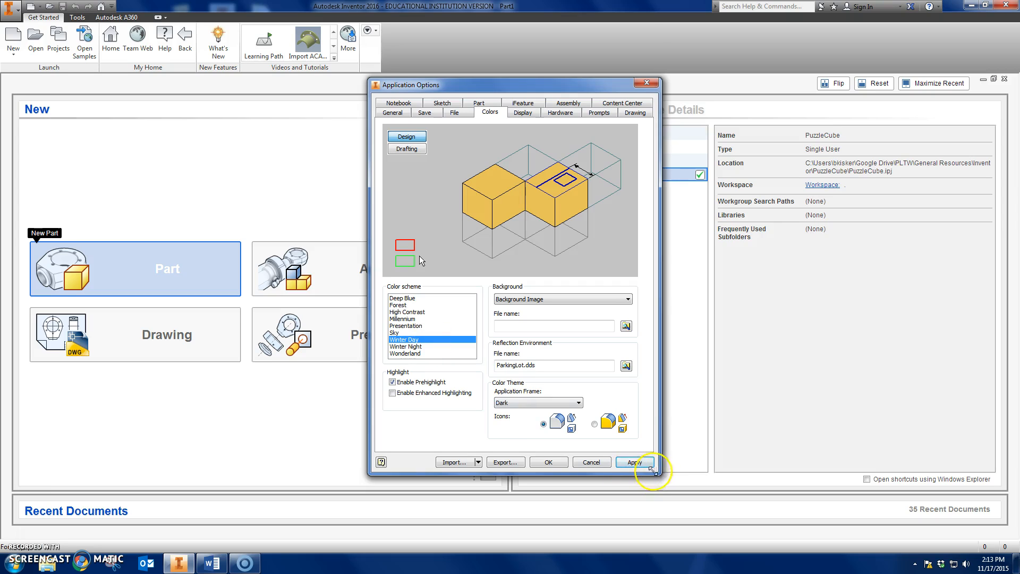
{"action": "left_click", "coordinate": [548, 462]}
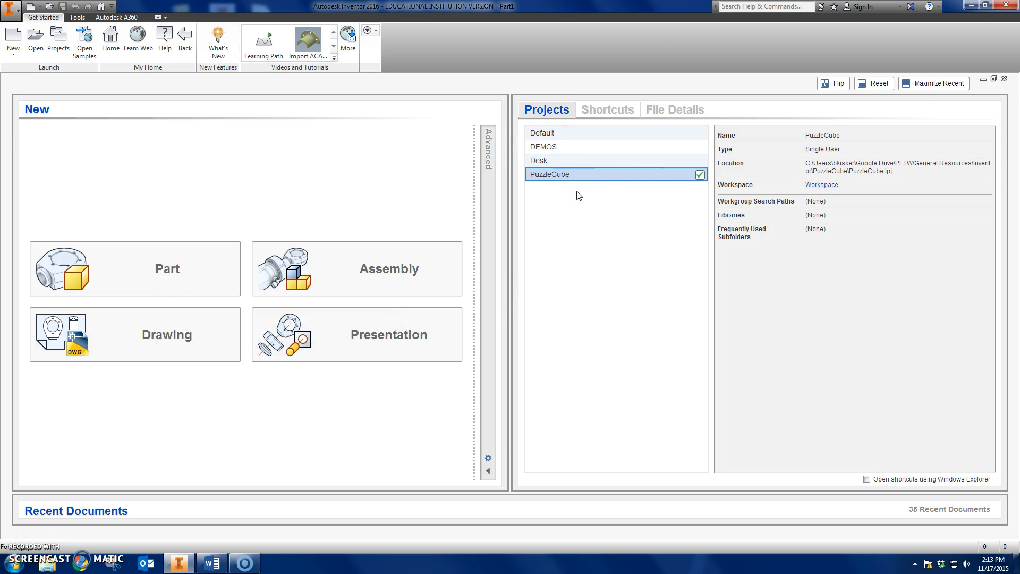
Step: Open the Projects manager and start a new project of the New Single User Project type
{"action": "left_click", "coordinate": [42, 37]}
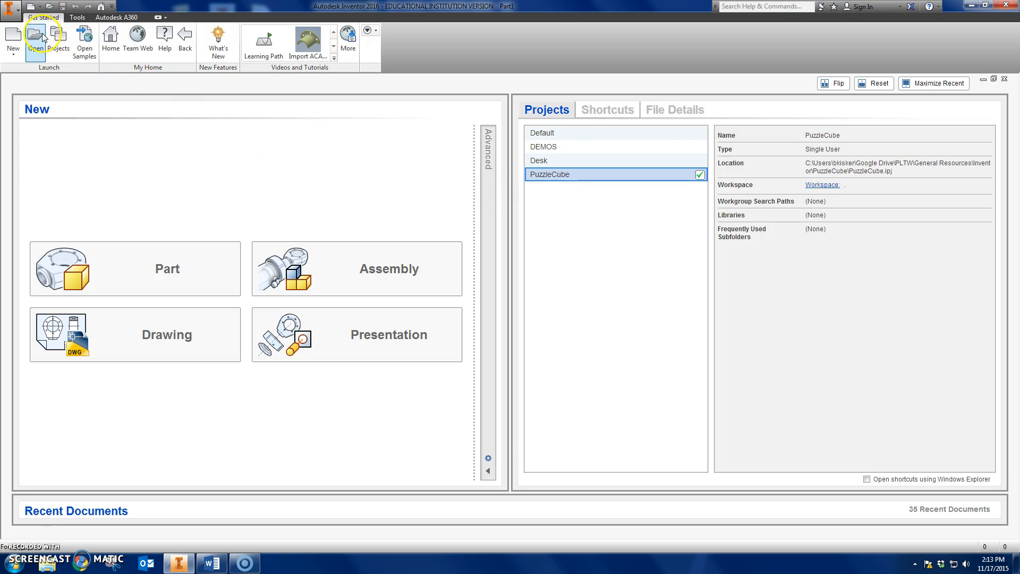
{"action": "left_click", "coordinate": [55, 38]}
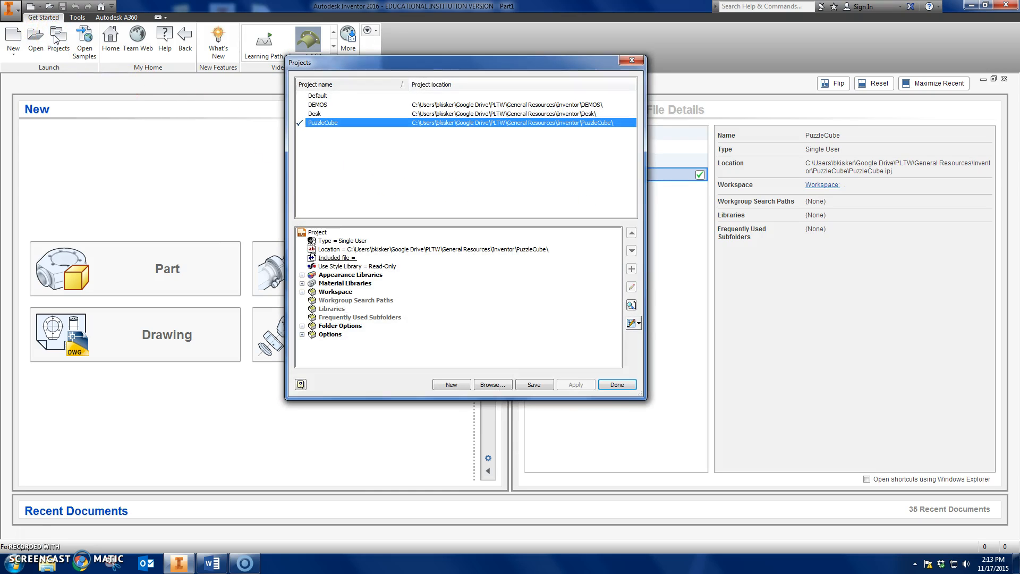
{"action": "left_click_drag", "start_coordinate": [425, 69], "coordinate": [501, 73]}
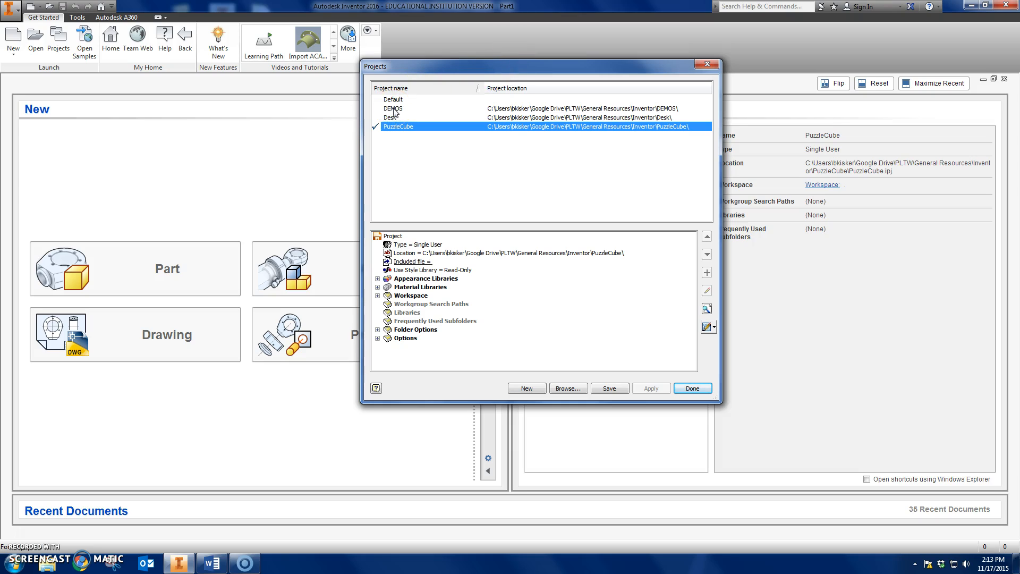
{"action": "left_click", "coordinate": [401, 127]}
{"action": "left_click", "coordinate": [541, 389]}
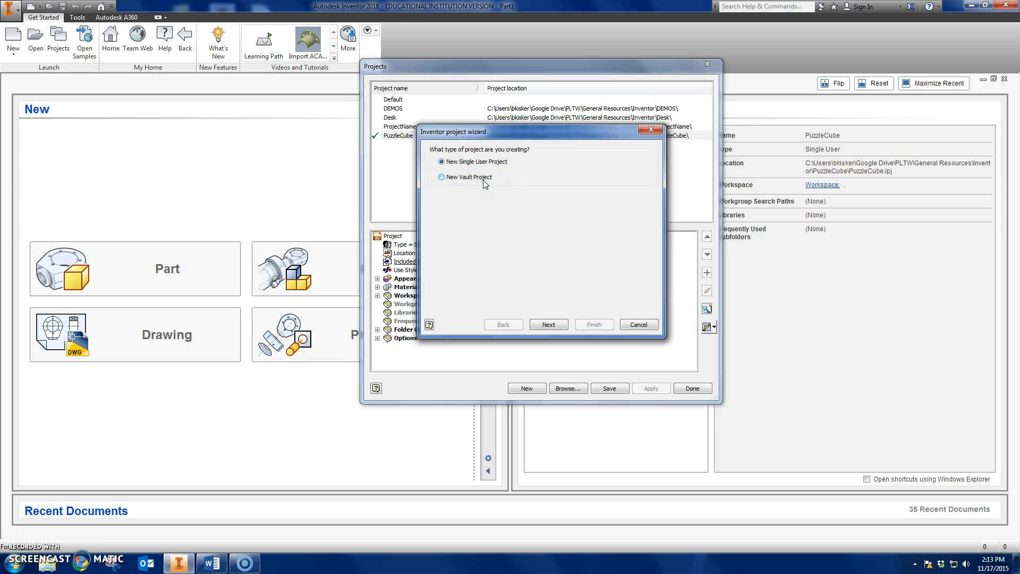
{"action": "left_click", "coordinate": [550, 324]}
Step: Enter Demos as the new project's name and clear the name again
{"action": "double_click", "coordinate": [474, 169]}
{"action": "type", "text": "Demos"}
{"action": "key", "text": "BackSpace"}
{"action": "key", "text": "BackSpace"}
{"action": "key", "text": "BackSpace"}
{"action": "key", "text": "BackSpace"}
{"action": "key", "text": "BackSpace"}
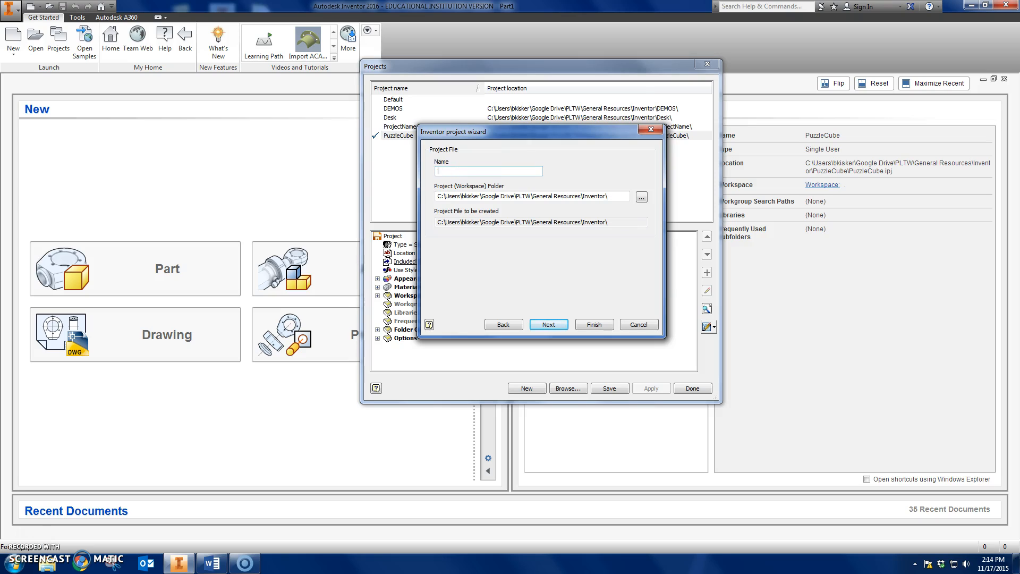
Step: Try to create a single-user project named PuzzleCube1 in the Inventor folder, cancel the wizard, and close the Projects manager
{"action": "type", "text": "PuzzleCube"}
{"action": "type", "text": "1"}
{"action": "left_click", "coordinate": [594, 324]}
{"action": "left_click", "coordinate": [592, 324]}
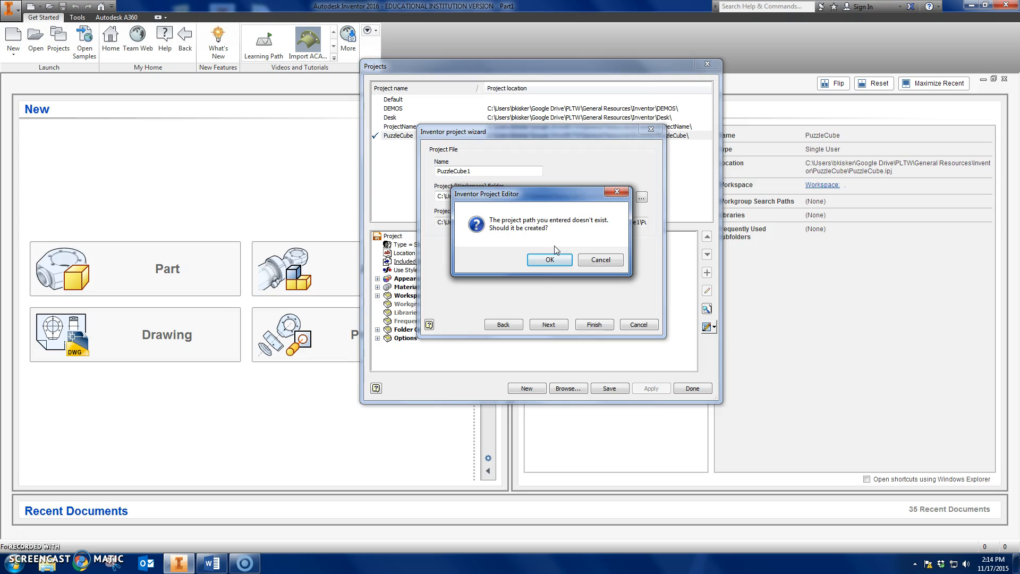
{"action": "left_click", "coordinate": [552, 259]}
{"action": "left_click", "coordinate": [600, 264]}
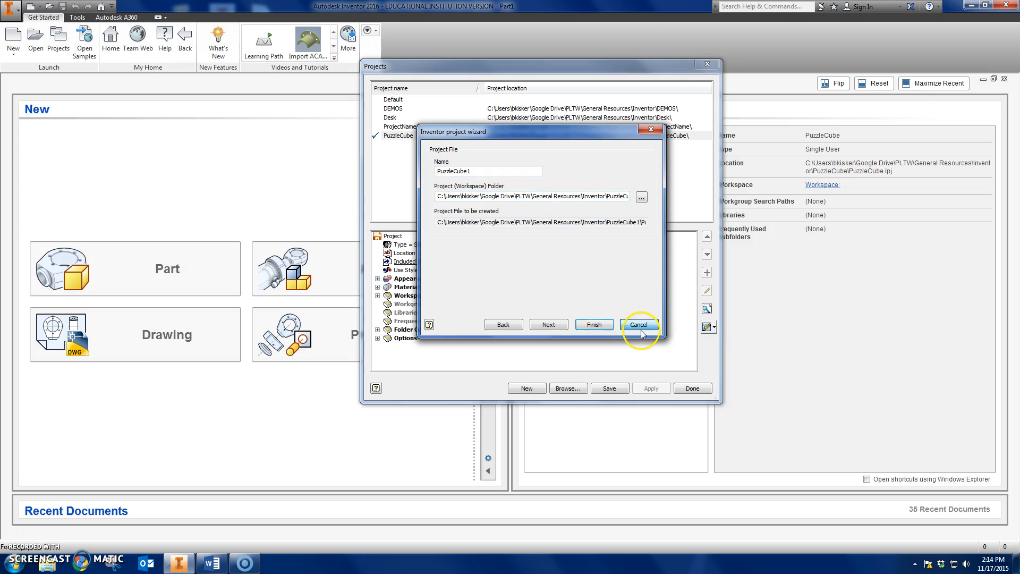
{"action": "left_click", "coordinate": [639, 325]}
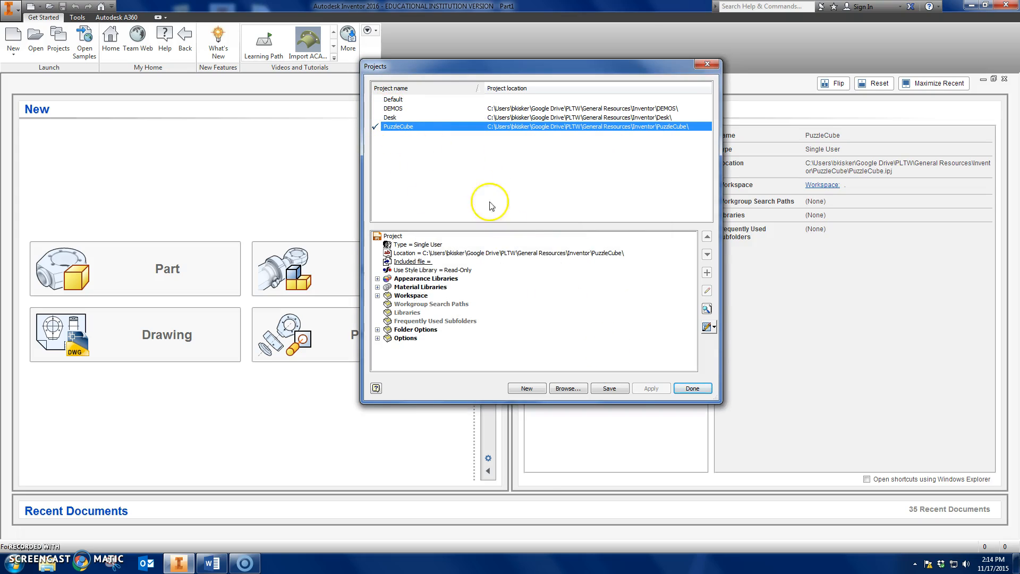
{"action": "left_click", "coordinate": [695, 388]}
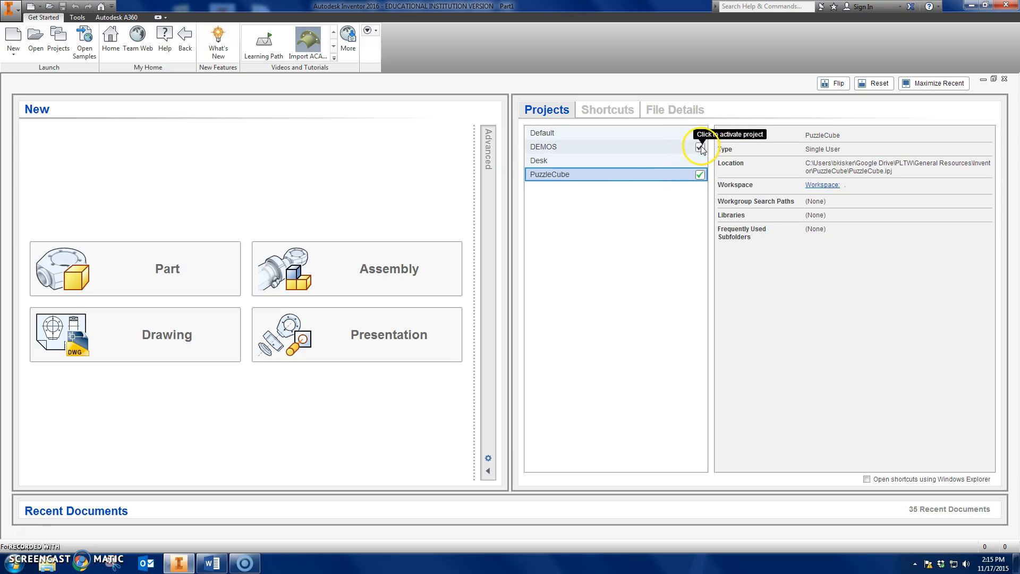
Step: Switch the active project to DEMOS, to Desk, and back to PuzzleCube
{"action": "left_click", "coordinate": [700, 148]}
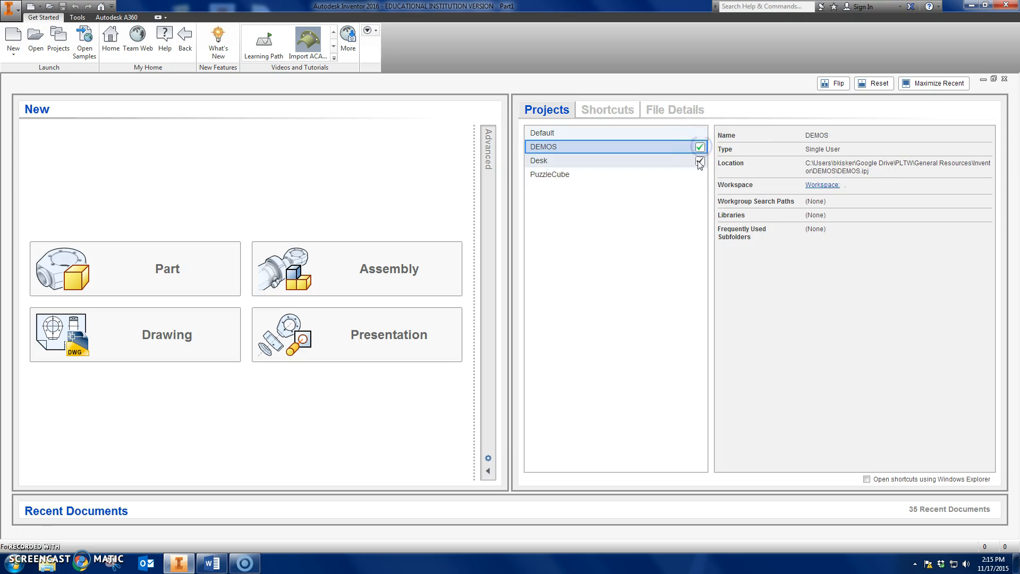
{"action": "left_click", "coordinate": [699, 160]}
{"action": "left_click", "coordinate": [700, 174]}
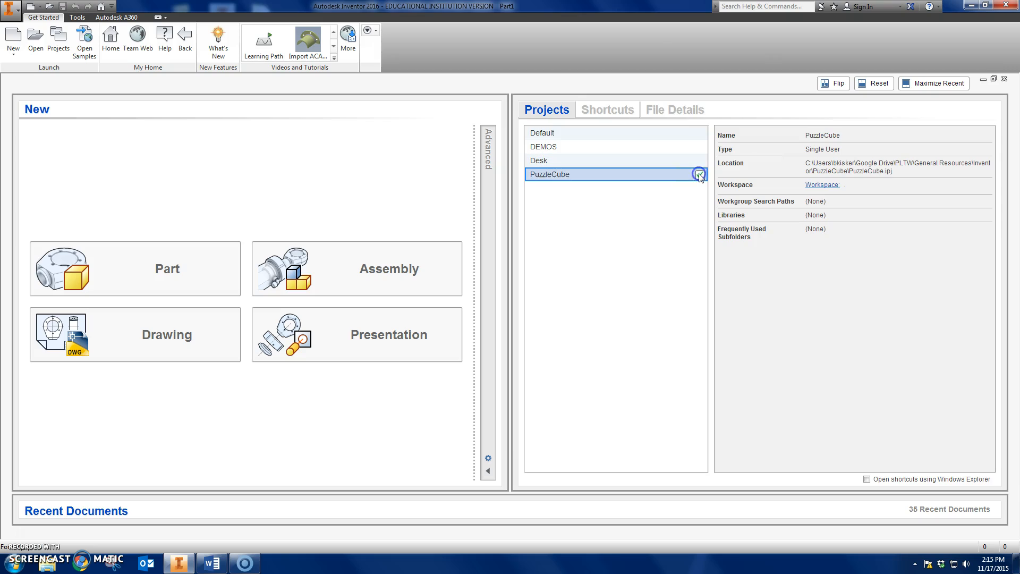